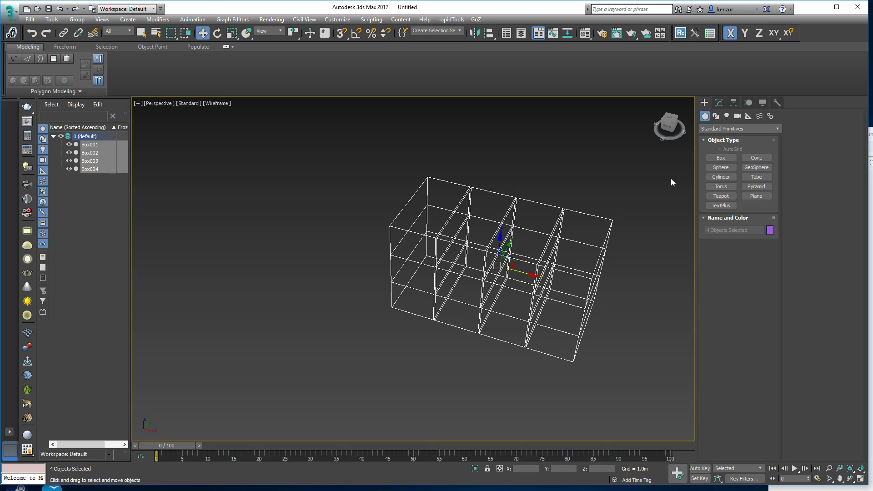
Delete the four existing boxes and tilt the view so the grid shows
key(Delete)
click(437, 225)
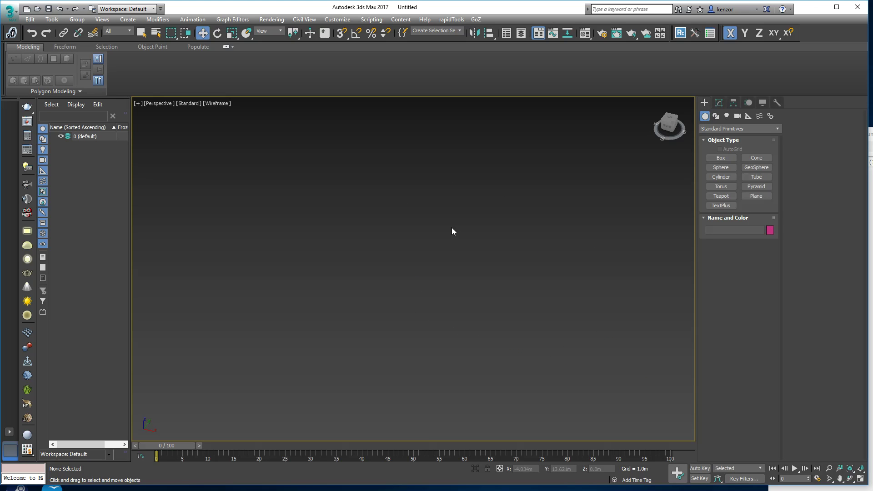
key(f)
alt+middle_drag(451, 205, 435, 218)
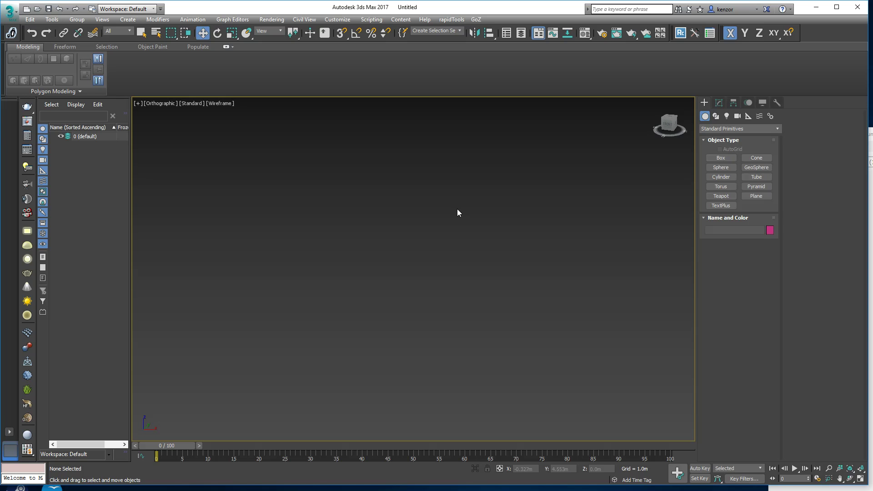
alt+middle_drag(487, 216, 460, 249)
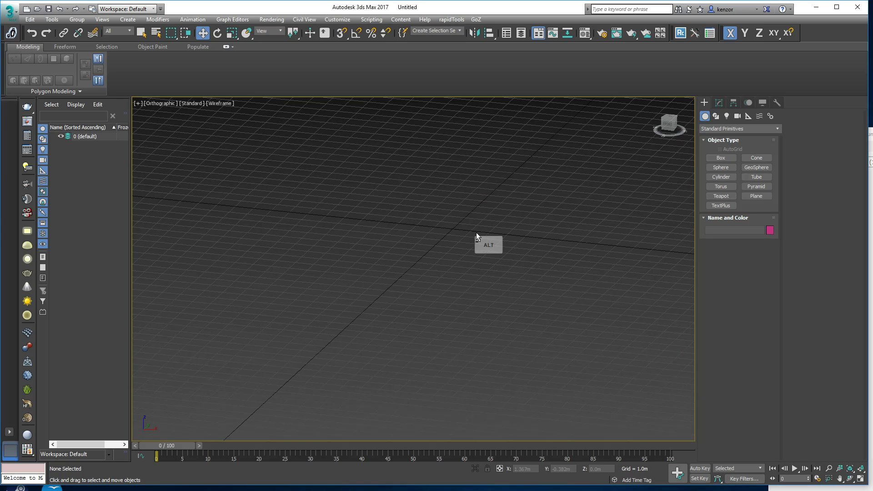
Draw a new box about 6.8 m × 6.2 m × 4.2 m, then begin a scene Reset
click(721, 158)
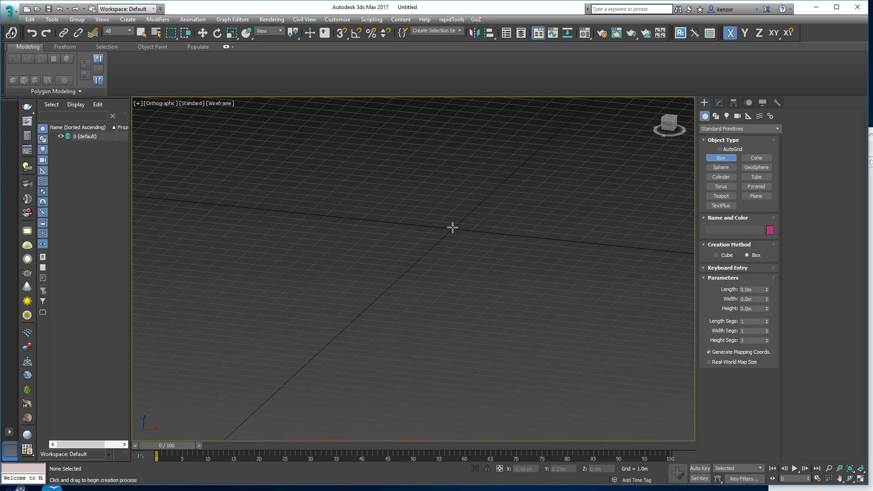
drag(445, 225, 517, 275)
click(526, 162)
middle_drag(527, 162, 520, 185)
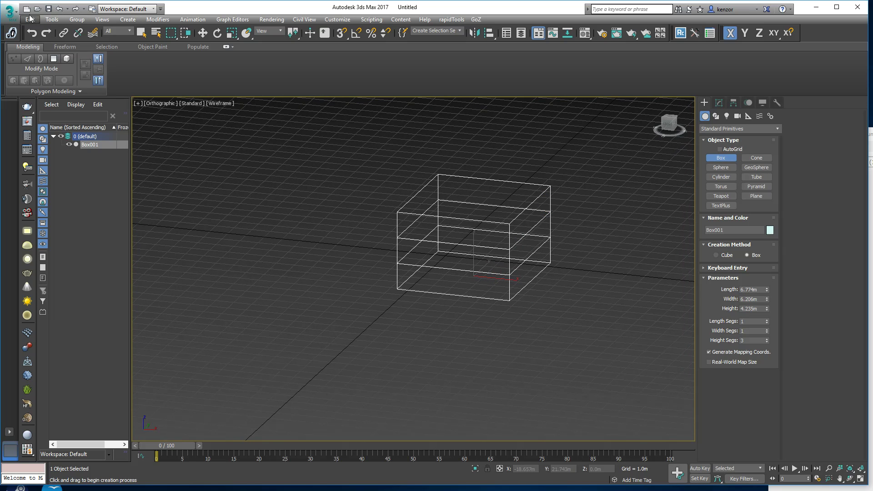
click(16, 10)
click(32, 53)
Reset to an empty scene without saving and drag out a new box in Perspective
click(444, 266)
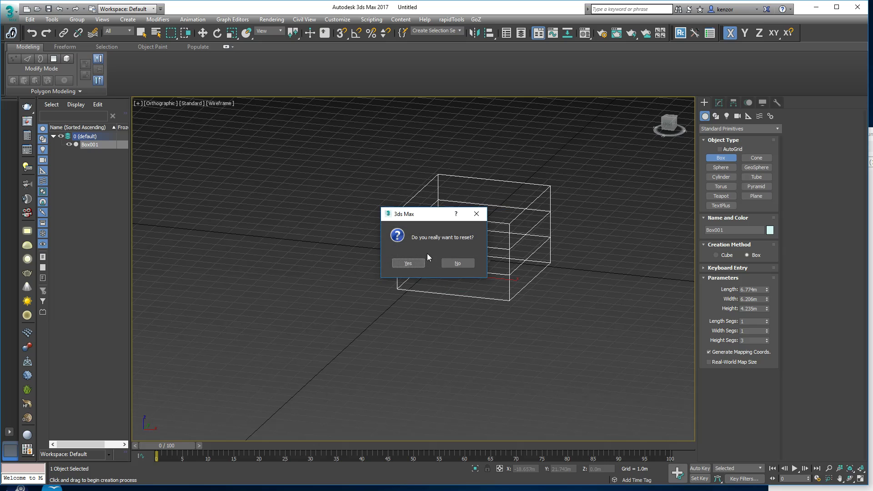
click(408, 263)
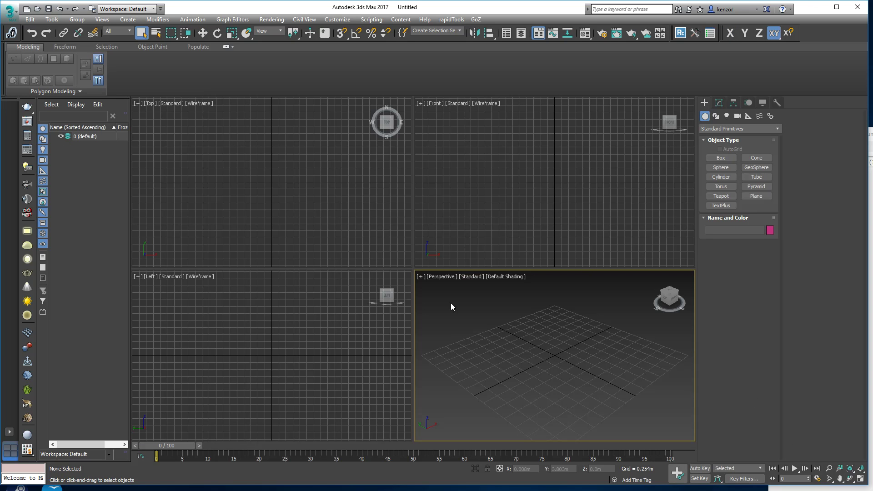
click(721, 158)
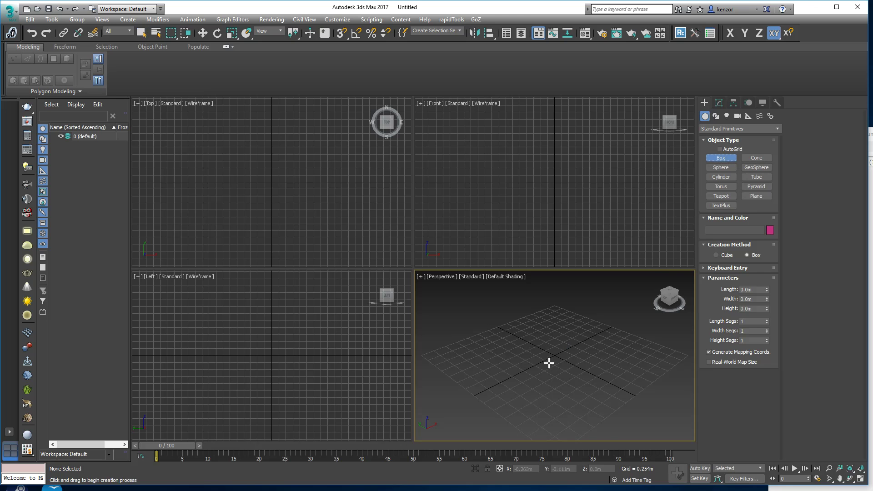
drag(515, 371, 648, 376)
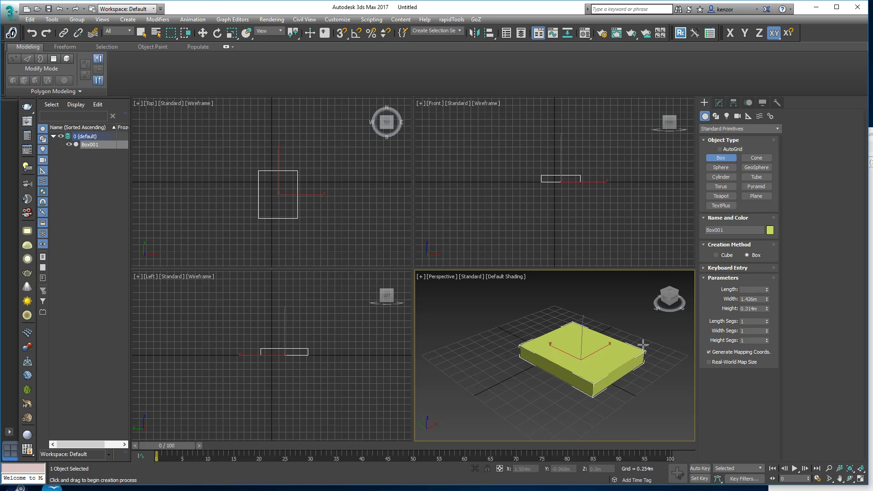
click(639, 284)
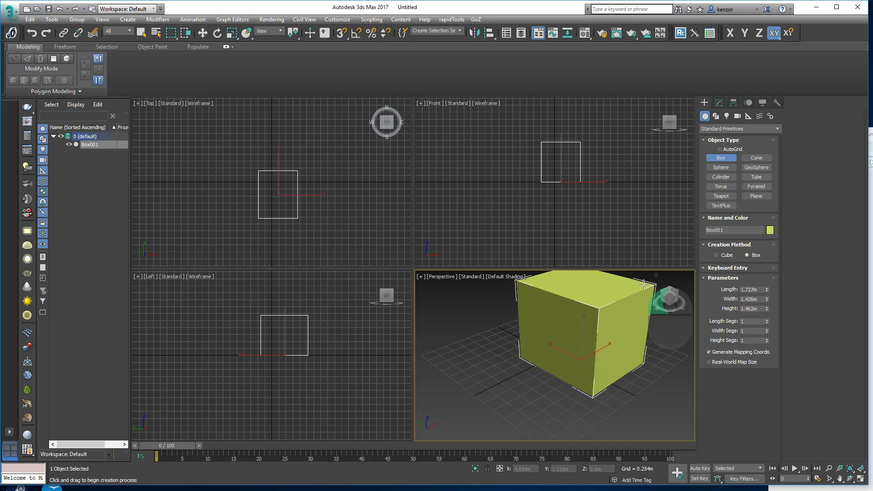
Maximize the Perspective viewport and set the box height to 9 m
click(860, 479)
alt+middle_drag(577, 209, 541, 252)
key(Return)
text(9)
key(Return)
ctrl+alt+middle_drag(558, 207, 525, 252)
mouse_move(558, 221)
ctrl+alt+middle_down()
mouse_move(574, 205)
mouse_move(545, 255)
mouse_move(548, 233)
mouse_move(568, 232)
ctrl+alt+middle_up()
Set Box001's Length to 4 m and Width to 8 m, keeping the 9 m height
click(760, 290)
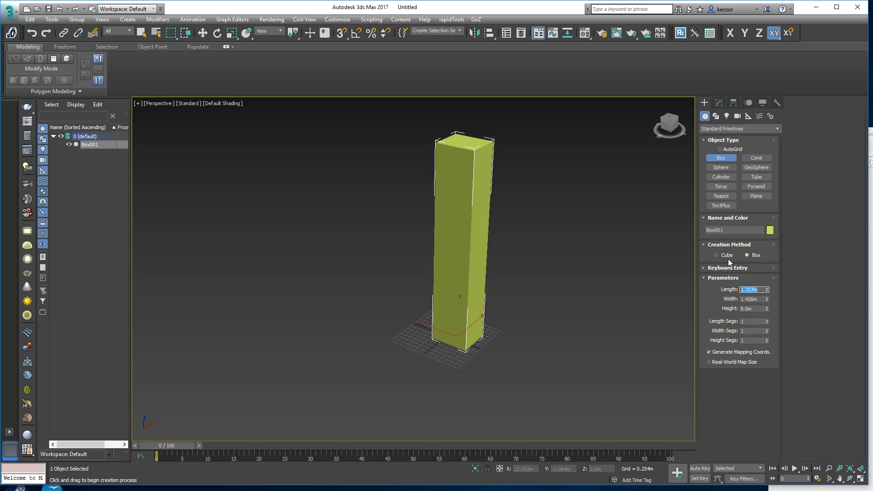
text(4)
key(Tab)
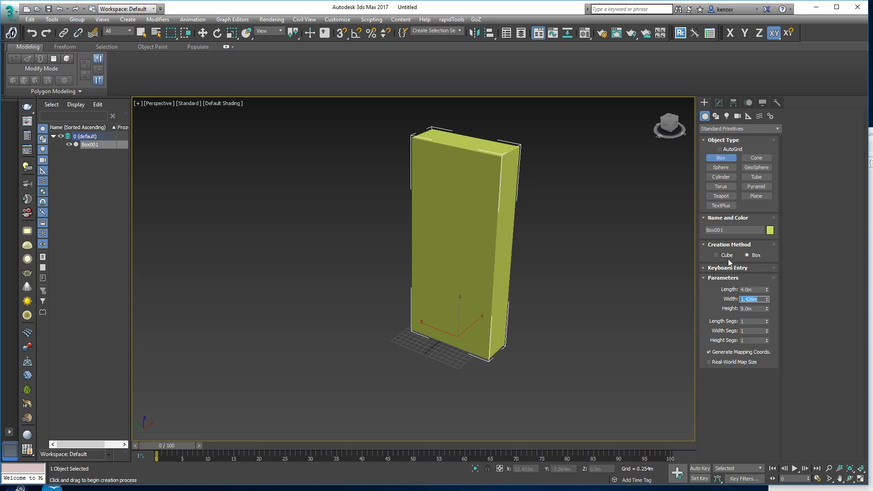
text(8)
key(Return)
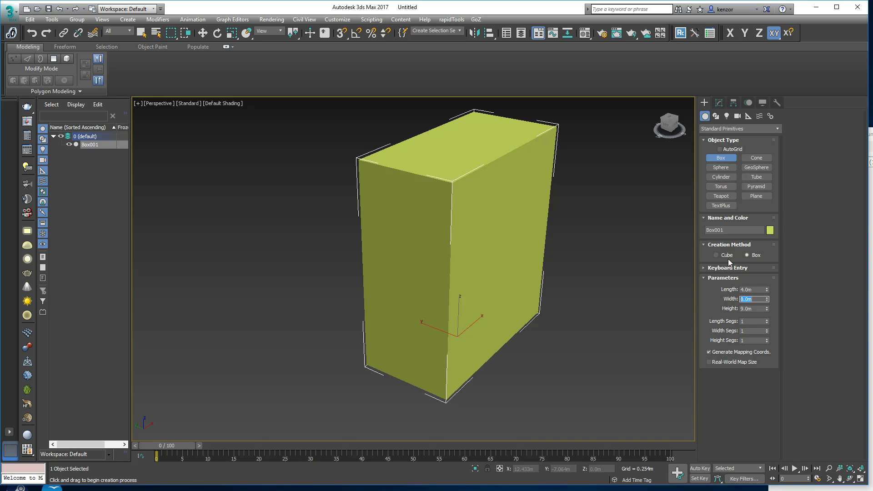
alt+middle_drag(528, 233, 602, 242)
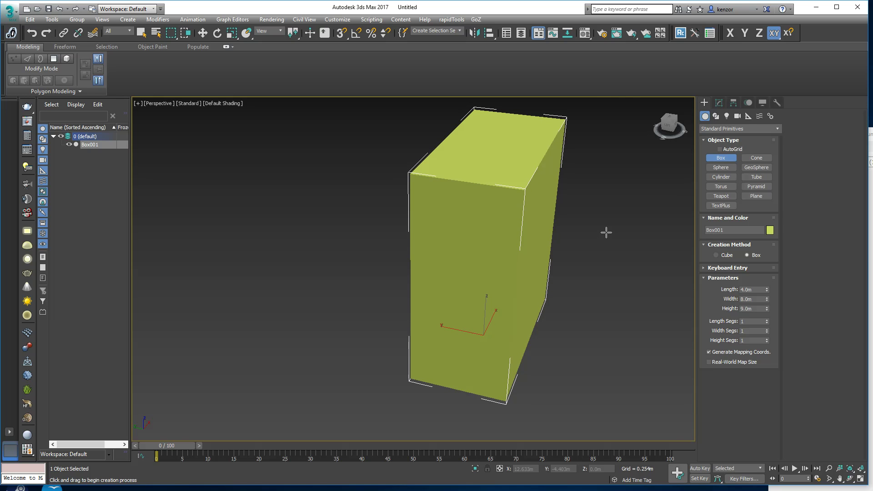
alt+middle_drag(550, 275, 535, 241)
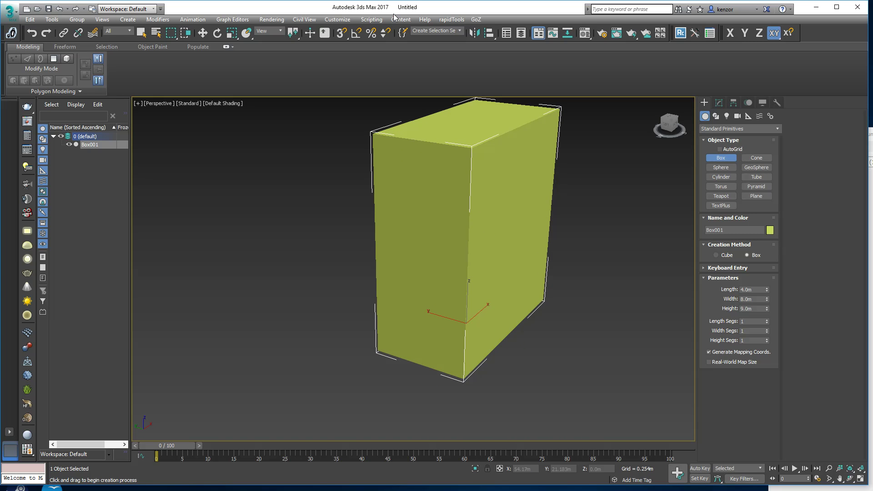
Set the Home Grid spacing to 1 m in Grid and Snap Settings
right_click(340, 34)
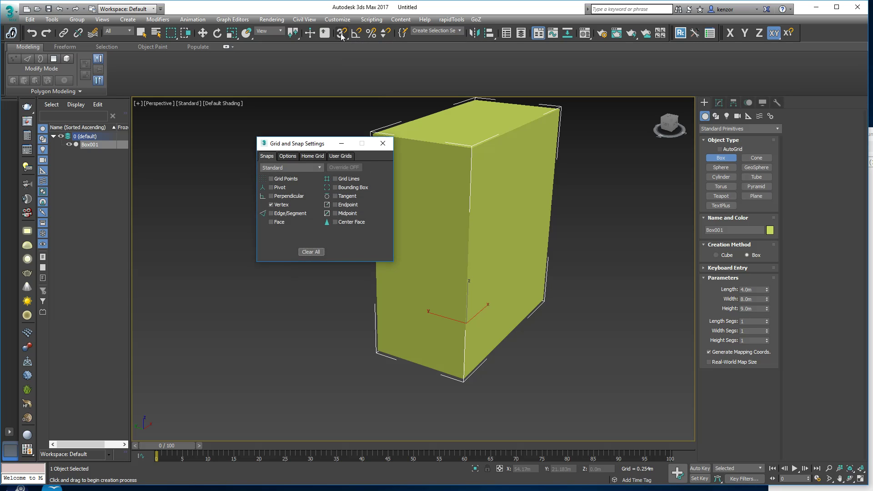
click(337, 158)
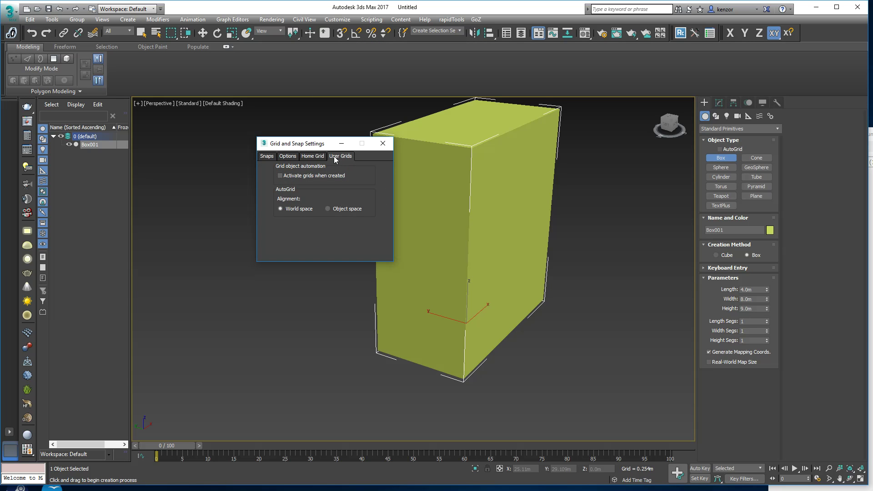
click(313, 156)
drag(312, 147, 276, 127)
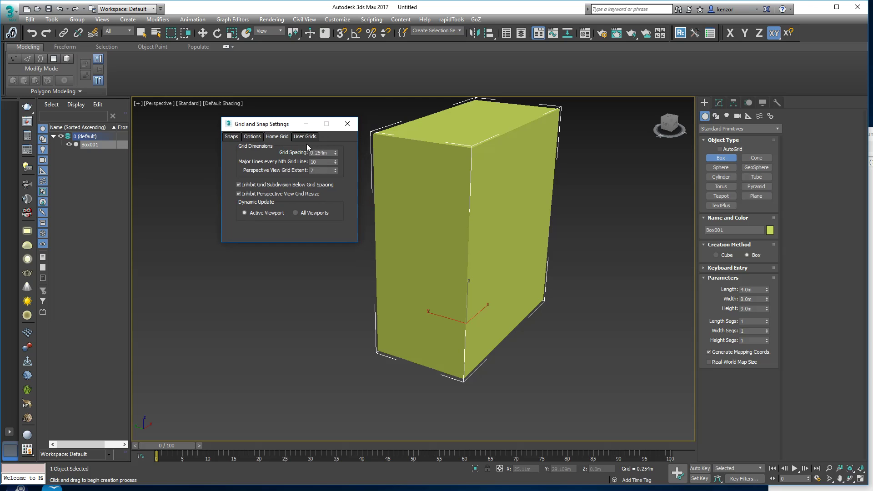
double_click(329, 153)
text(1)
click(318, 171)
alt+middle_drag(489, 386, 429, 300)
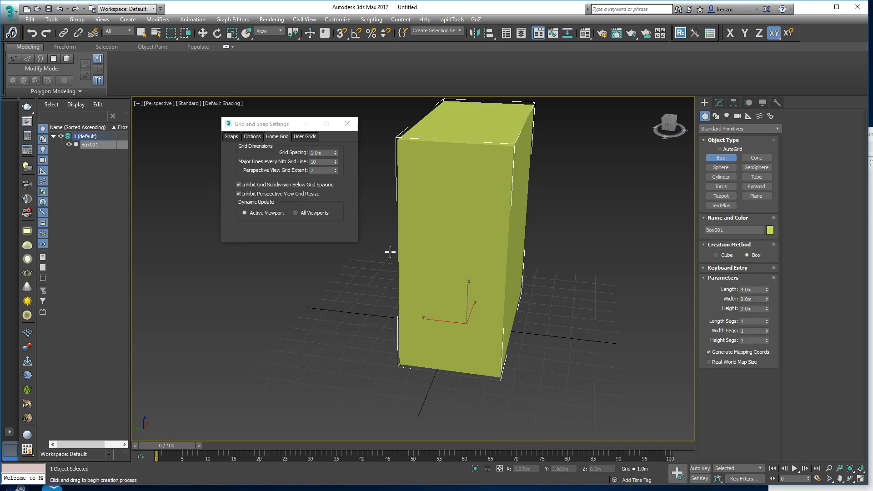
Set the Perspective View Grid Extent to 10
click(337, 181)
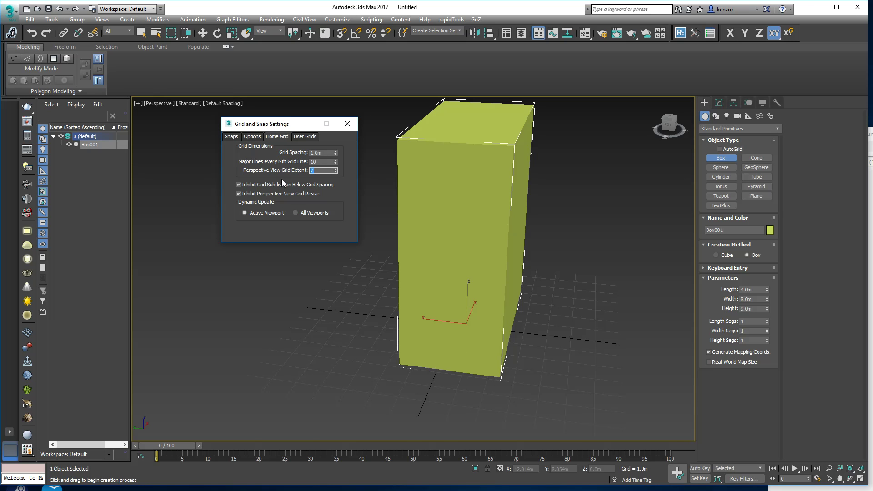
text(10)
key(Return)
alt+middle_drag(536, 256, 512, 263)
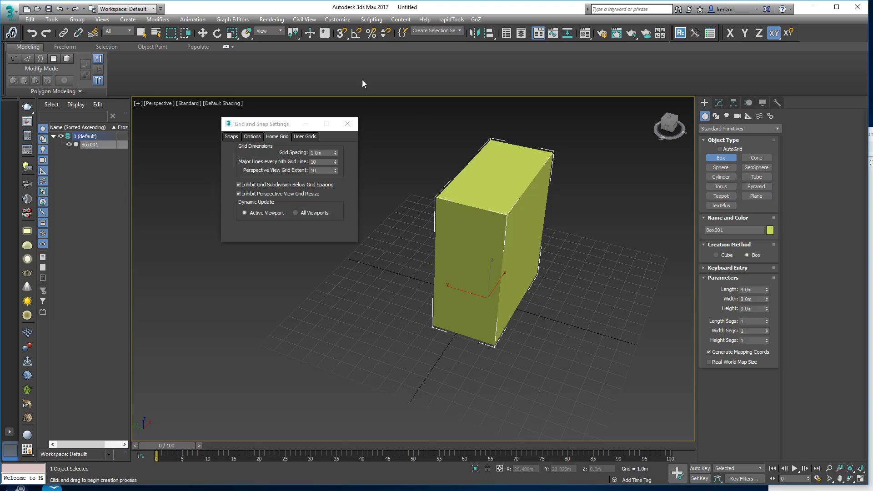
click(202, 32)
Move Box001 to absolute X 0, Y 0, Z 0 with the Move Transform Type-In
right_click(202, 33)
double_click(295, 134)
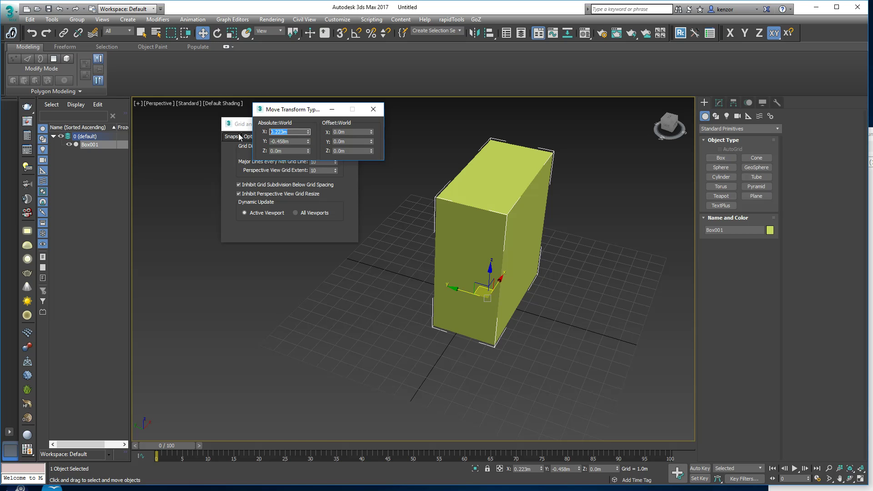
text(0)
key(Tab)
text(0)
key(Tab)
text(0)
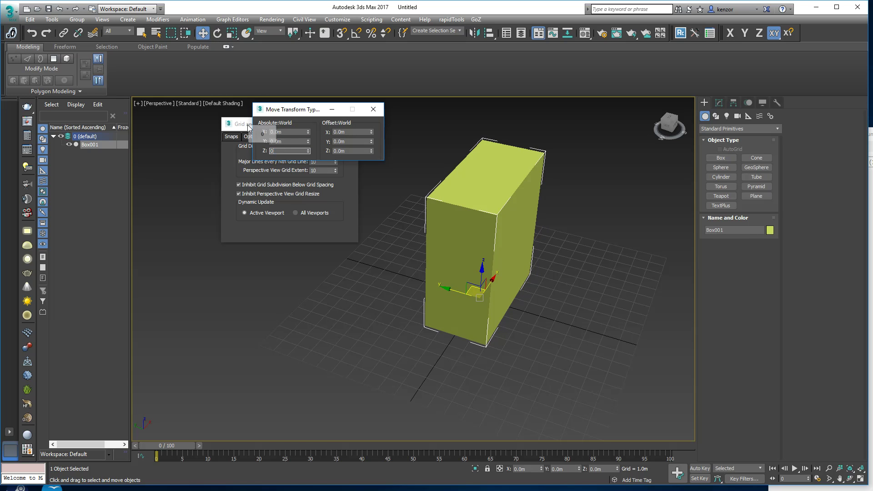
drag(315, 114, 589, 120)
alt+middle_drag(562, 291, 502, 286)
mouse_move(503, 286)
mouse_down()
mouse_move(416, 290)
mouse_move(424, 293)
mouse_up()
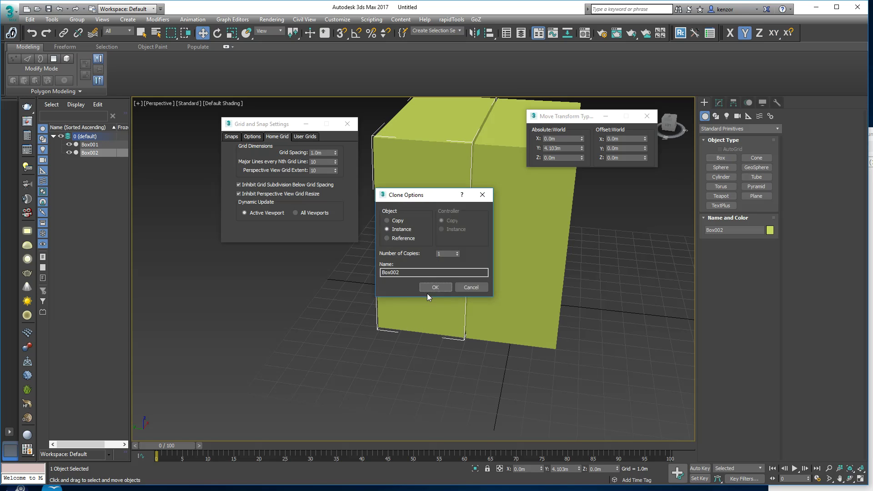
Create instanced copies Box002 and Box003 along Y, and close Grid and Snap Settings
click(440, 288)
alt+middle_drag(441, 288, 464, 305)
mouse_move(464, 306)
shift+mouse_down()
mouse_move(409, 304)
mouse_move(418, 305)
shift+mouse_up()
click(430, 287)
mouse_move(490, 250)
alt+middle_down()
mouse_move(444, 257)
mouse_move(460, 266)
mouse_move(490, 253)
alt+middle_up()
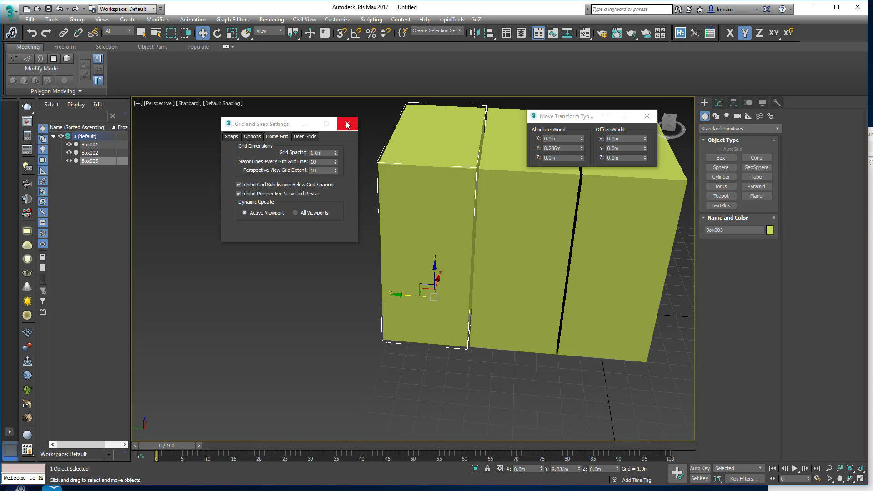
click(347, 125)
alt+middle_drag(473, 228, 471, 248)
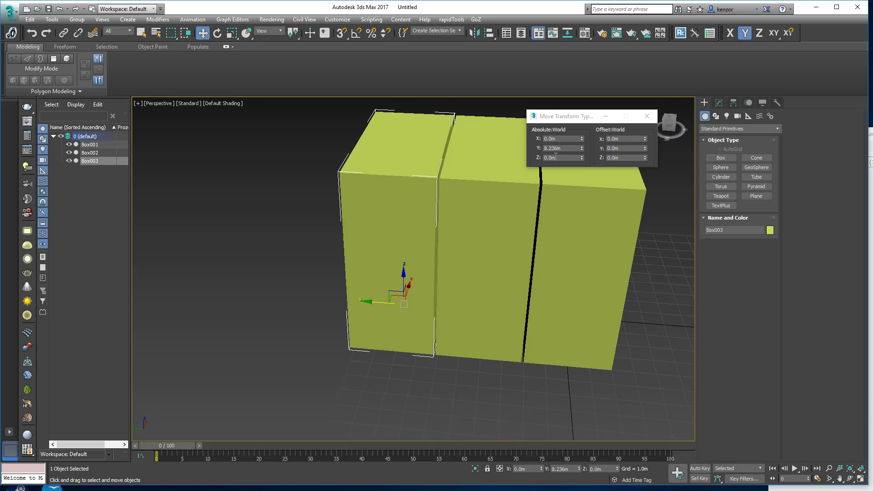
click(339, 19)
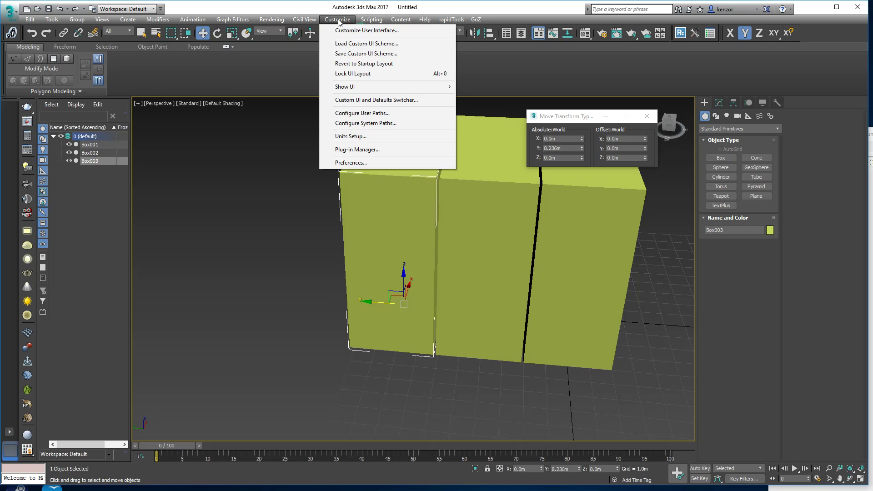
Set the display units to US Standard in Units Setup
click(351, 137)
drag(408, 160, 267, 151)
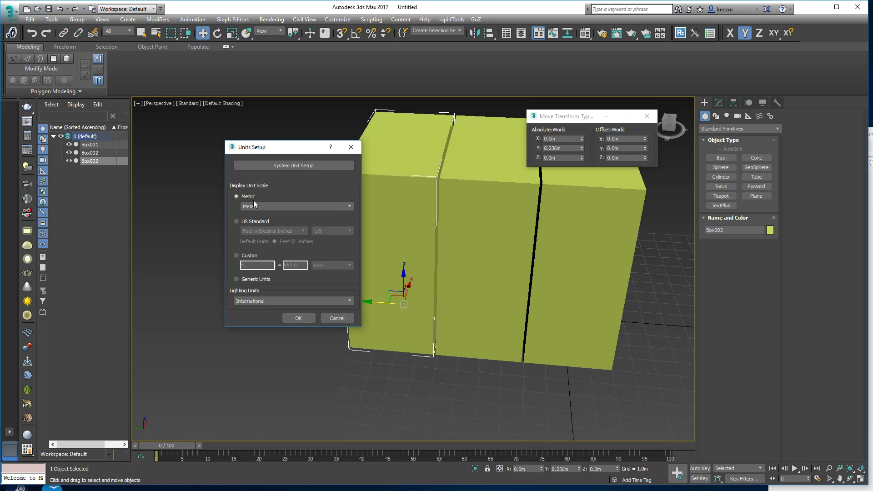
click(242, 223)
click(301, 318)
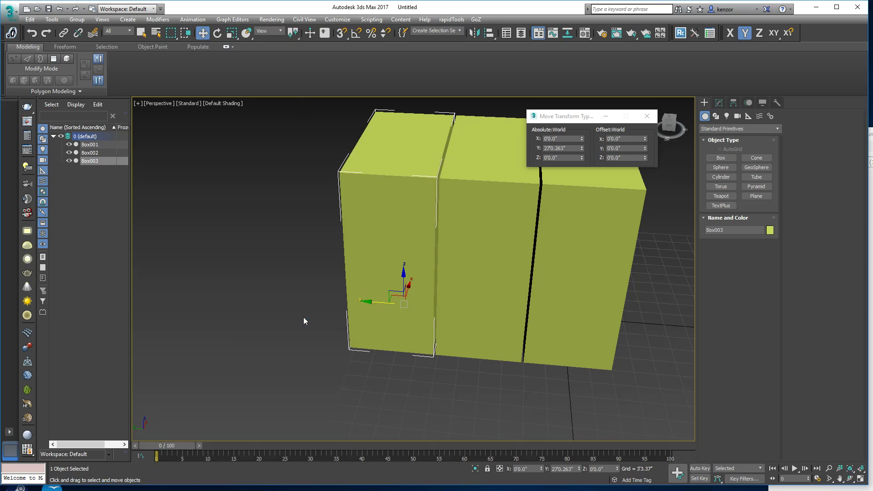
Reopen Units Setup and switch the display units to Generic Units
click(337, 19)
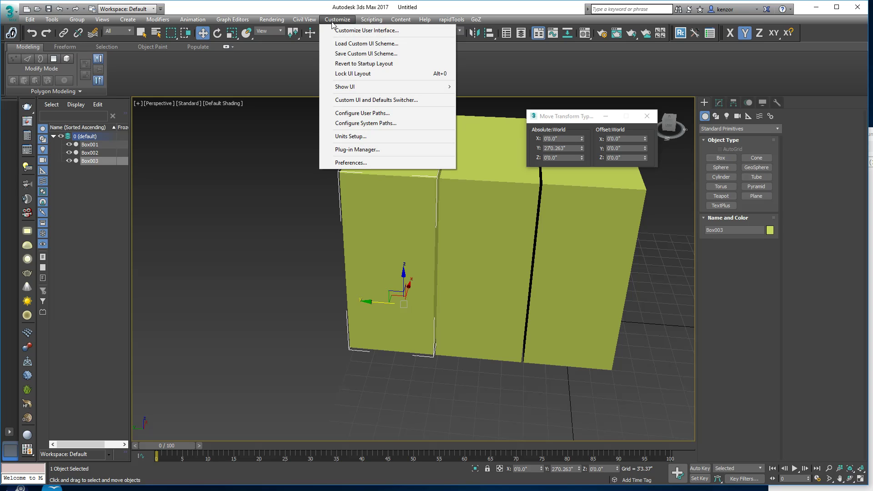
click(346, 137)
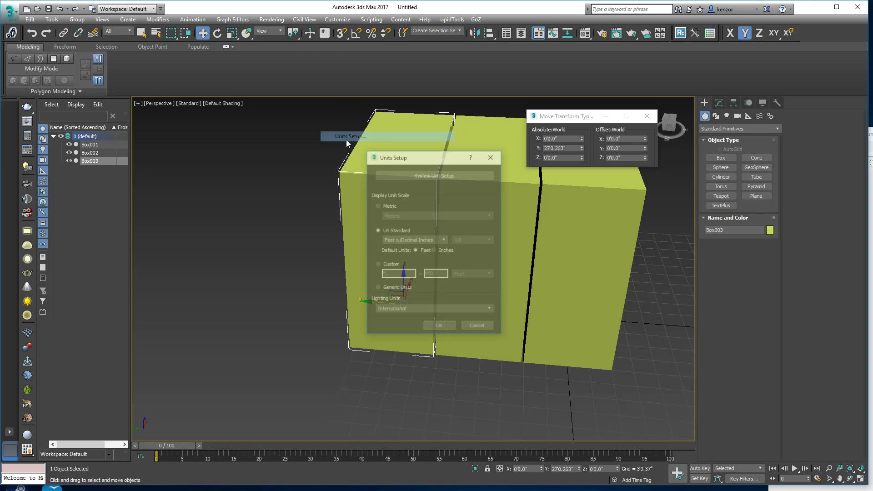
click(378, 205)
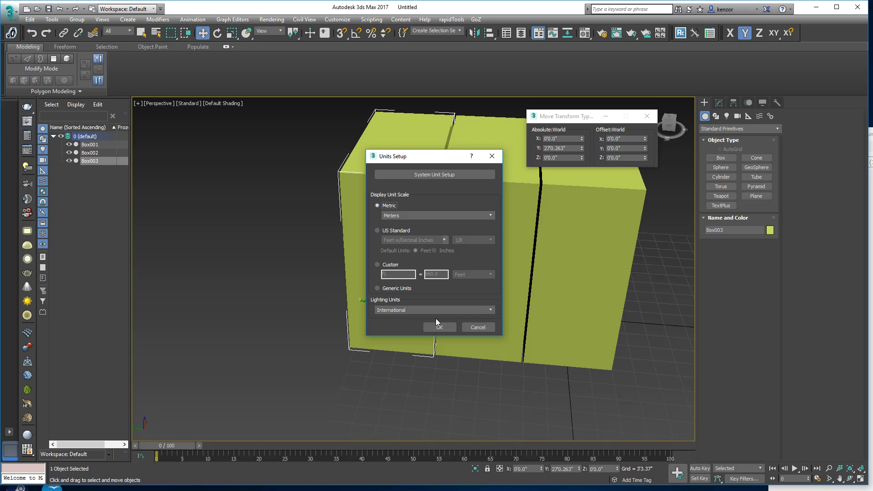
drag(438, 159, 297, 138)
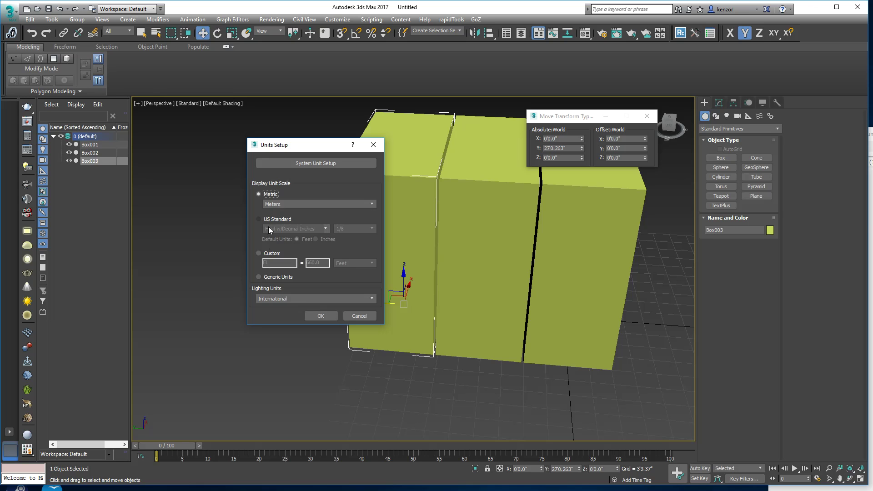
click(258, 277)
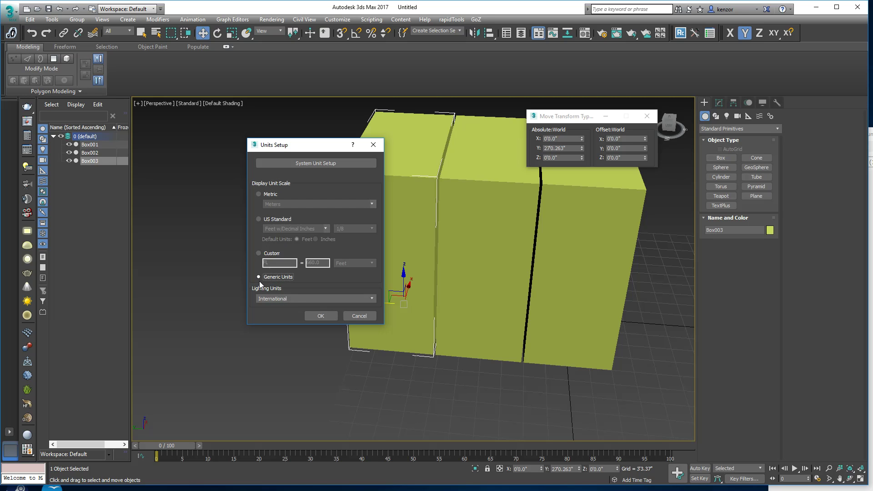
click(317, 314)
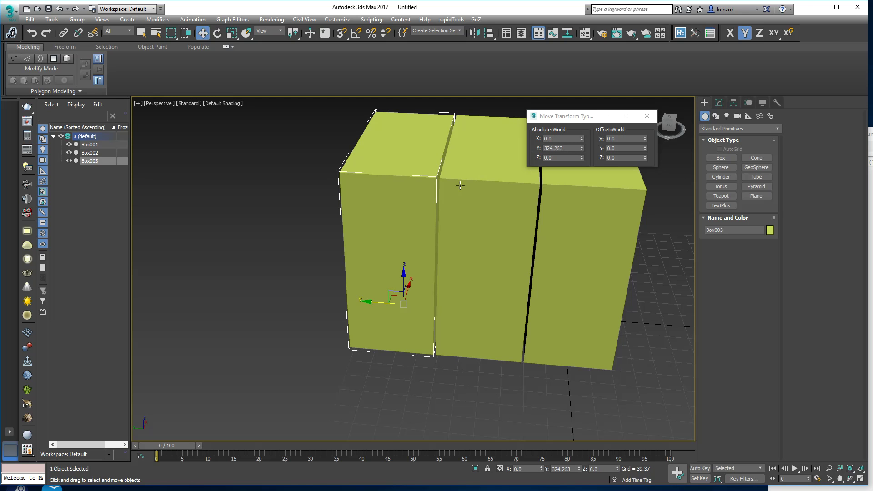
middle_drag(460, 161, 411, 185)
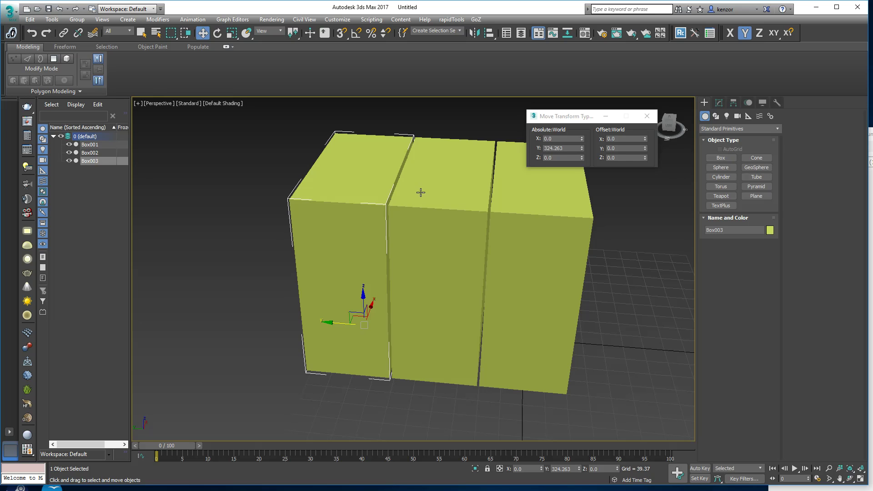
mouse_move(446, 195)
alt+middle_down()
mouse_move(432, 196)
mouse_move(425, 179)
mouse_move(435, 182)
alt+middle_up()
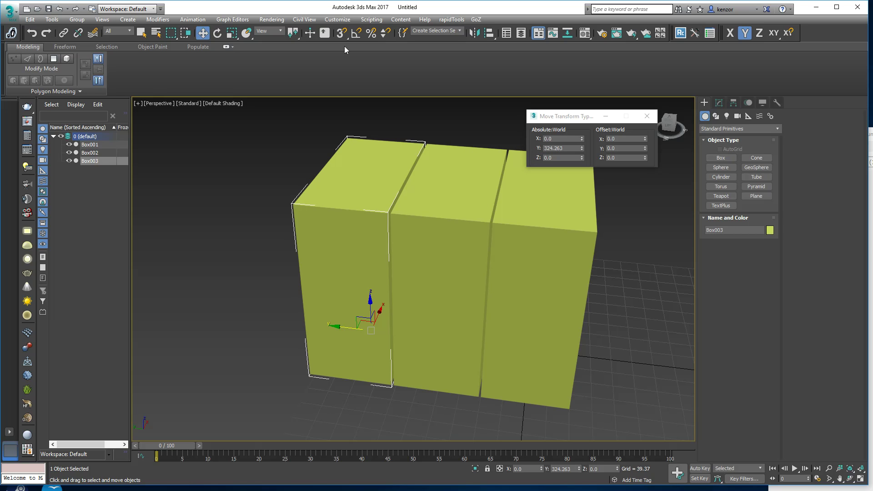
Set the system unit to Centimeters and the display units to Metric meters
click(335, 20)
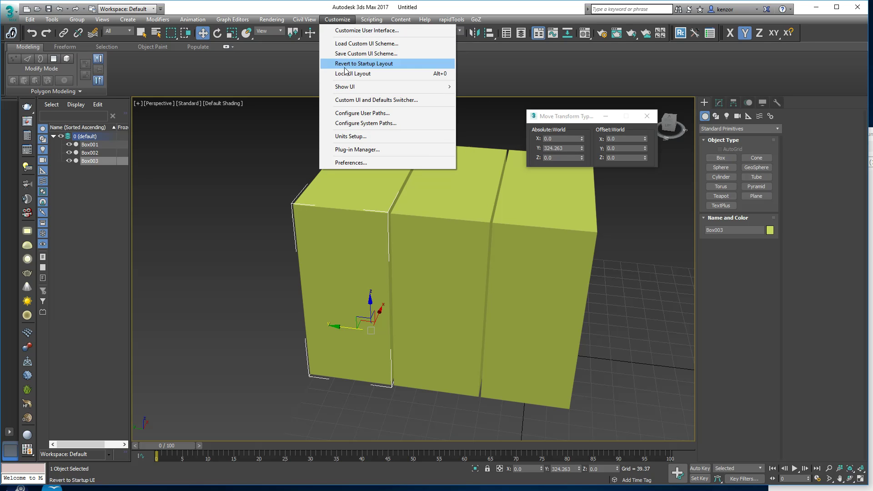
click(350, 138)
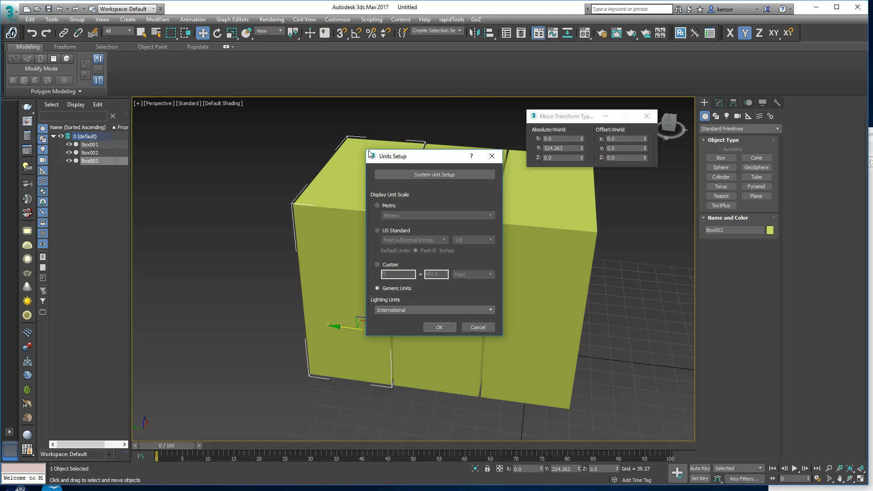
click(402, 176)
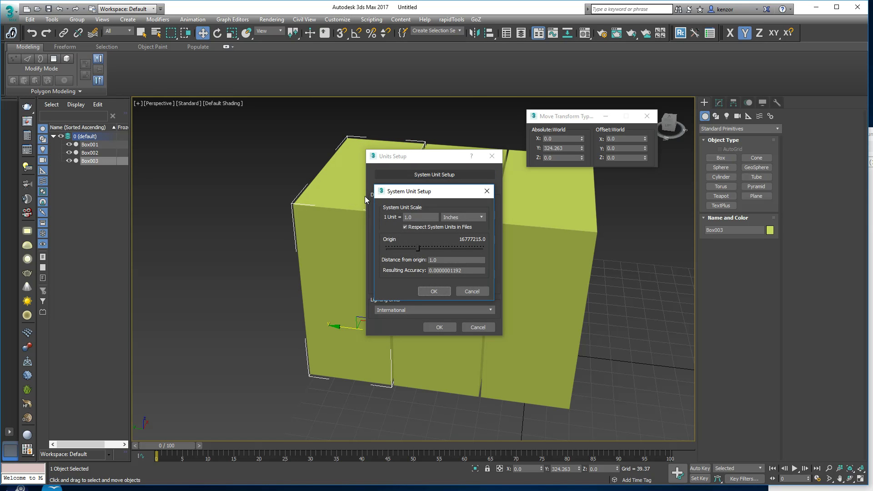
drag(414, 192, 257, 147)
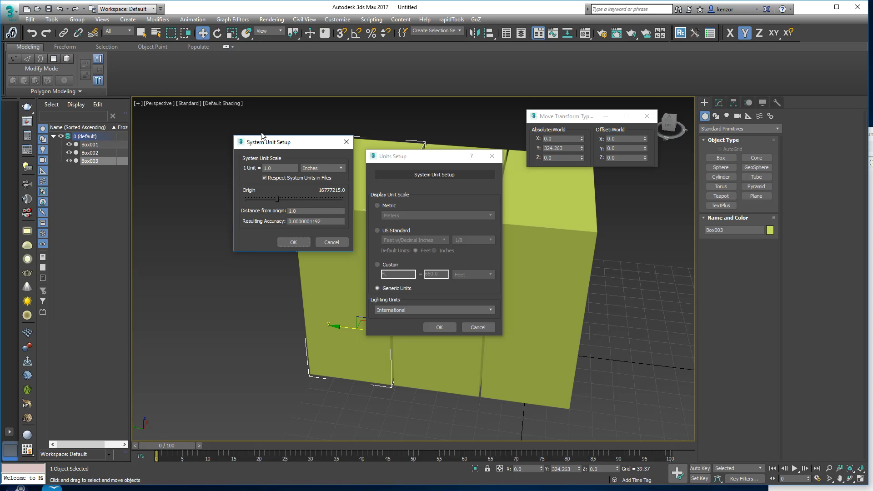
click(329, 168)
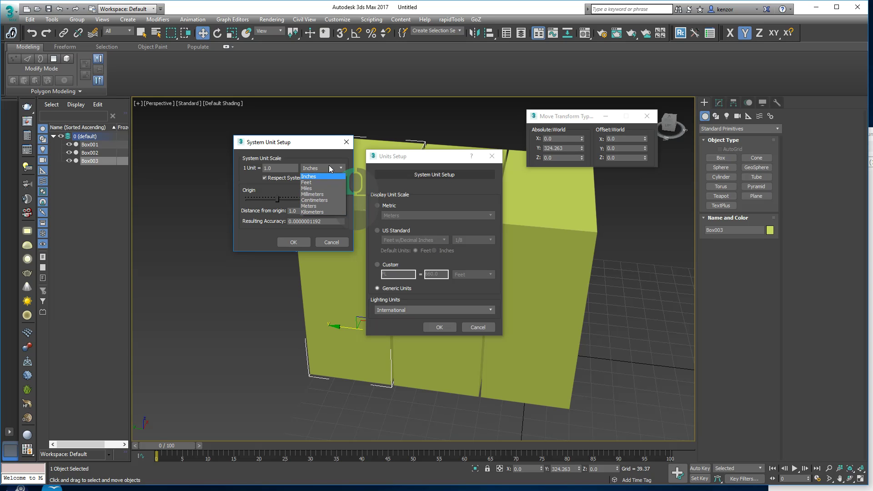
click(314, 200)
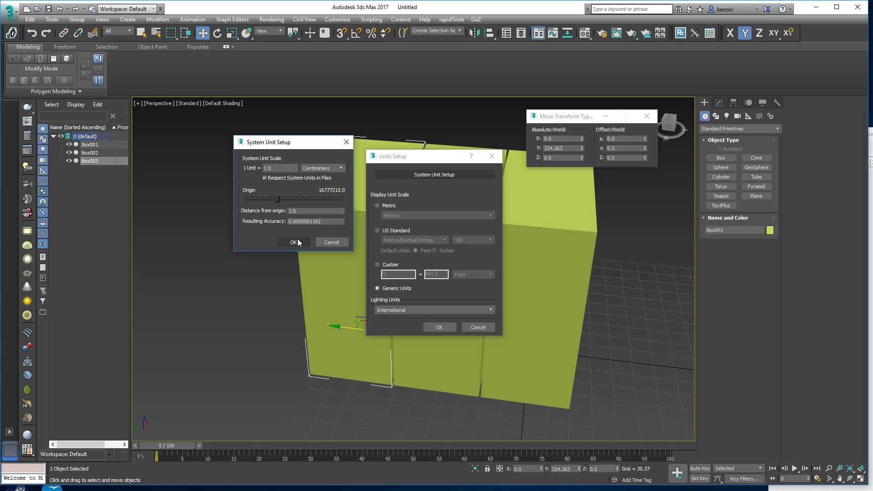
click(295, 242)
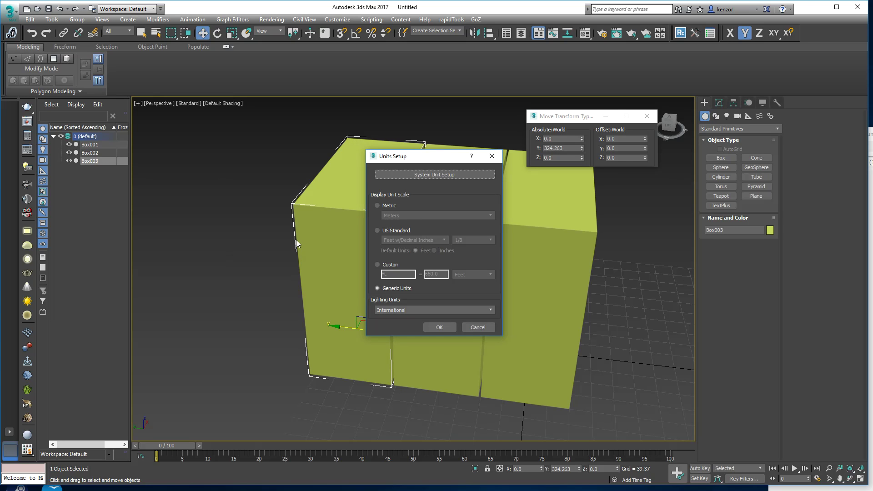
click(378, 204)
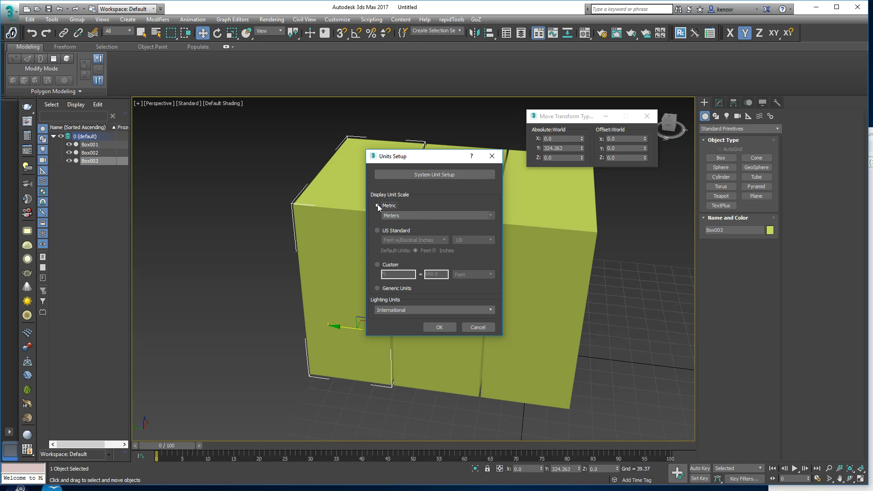
click(440, 327)
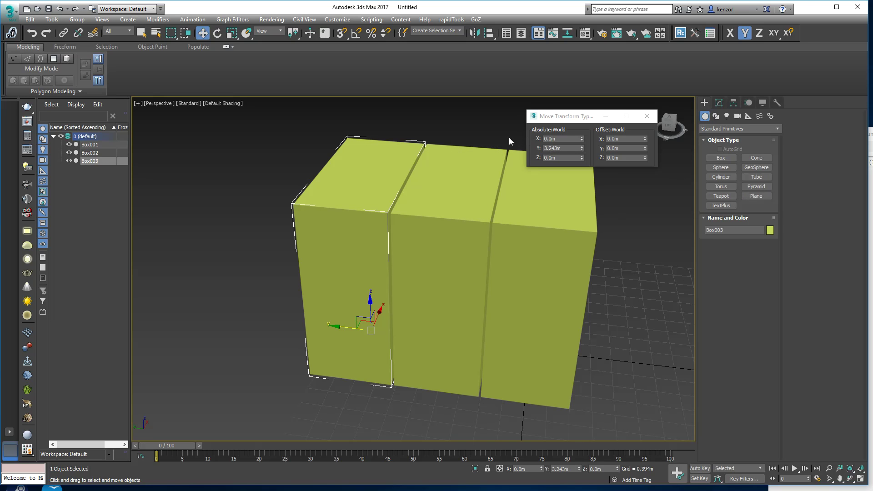
Select the right-hand box, Box001, and bring up its height field in the Modify panel
scroll(439, 200, down, 4)
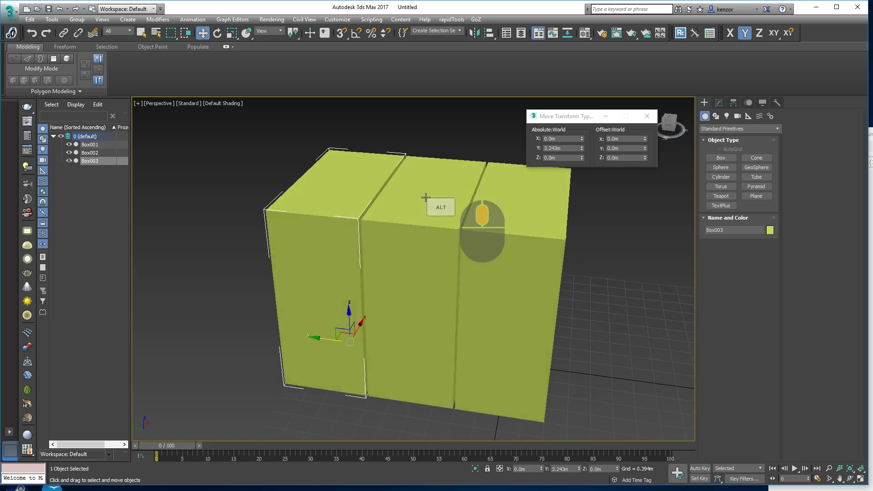
middle_drag(428, 201, 418, 194)
click(571, 192)
click(548, 200)
click(719, 103)
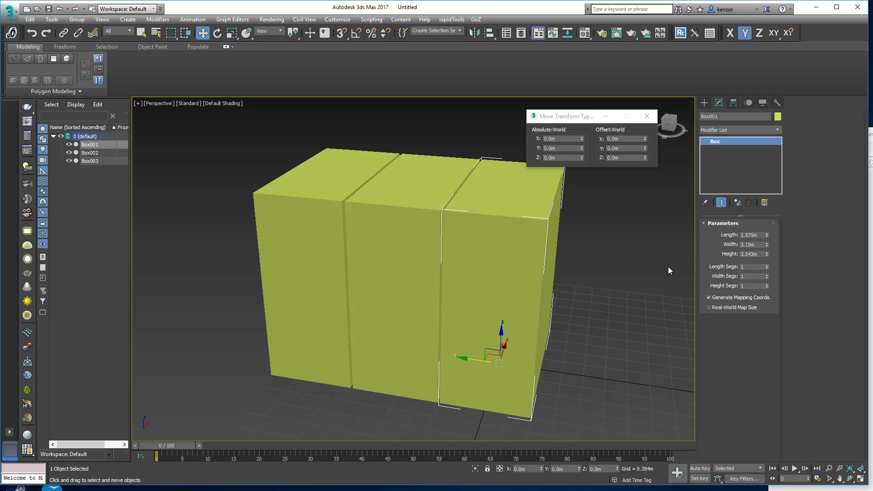
middle_drag(603, 285, 619, 269)
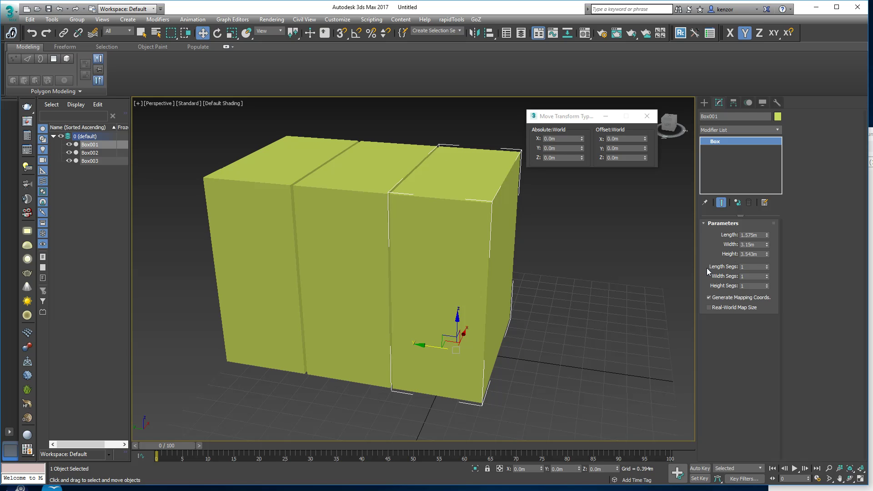
double_click(759, 253)
Give Box001 a height of 9 m, length of 4 m and width of 8 m
text(9)
key(Return)
ctrl+alt+middle_drag(536, 213, 509, 296)
double_click(764, 235)
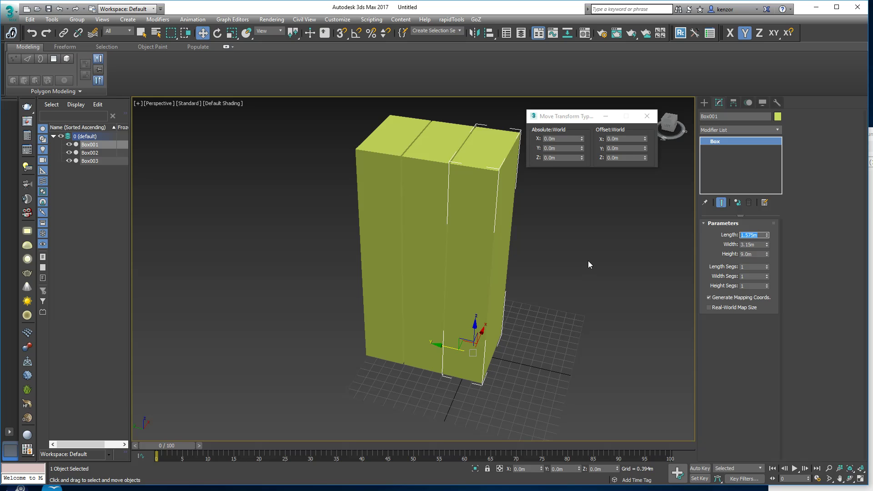
text(4)
key(Tab)
text(8)
key(Tab)
scroll(500, 255, down, 4)
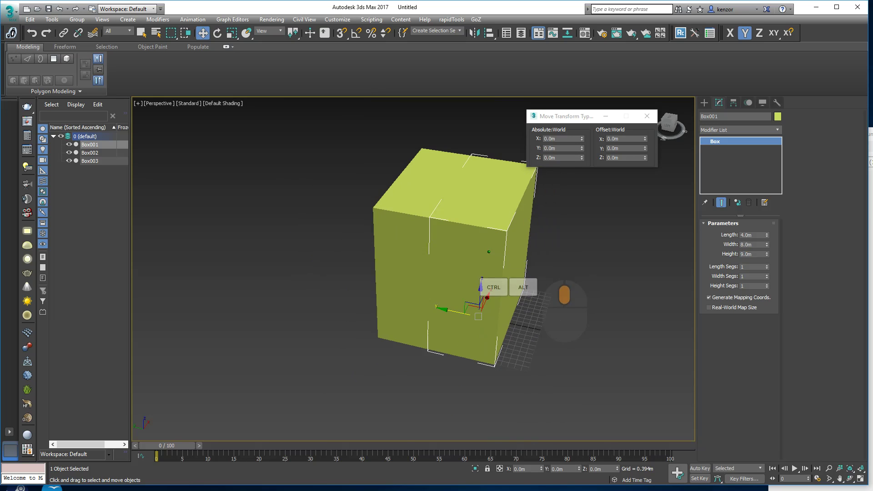
Slide Box001 and Box003 along Y so the three boxes sit side by side
click(527, 282)
click(462, 307)
drag(462, 307, 514, 314)
click(459, 291)
click(391, 289)
drag(409, 302, 368, 290)
click(508, 302)
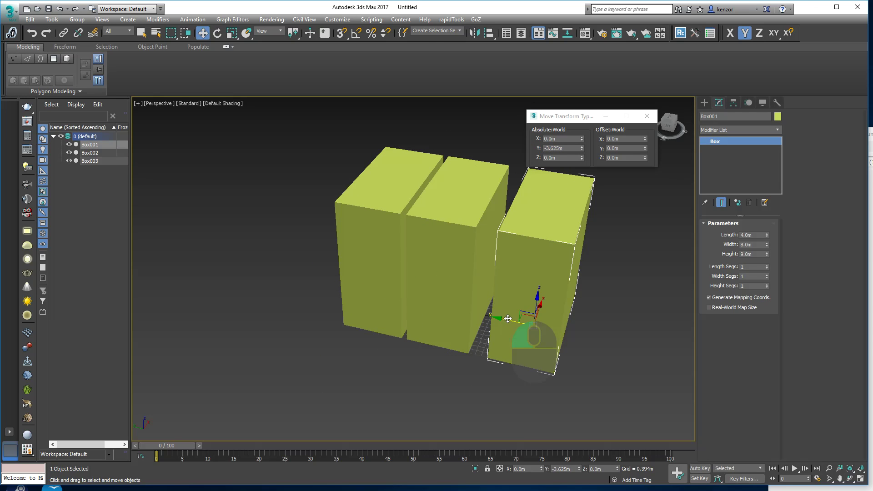
drag(508, 317, 491, 316)
click(340, 19)
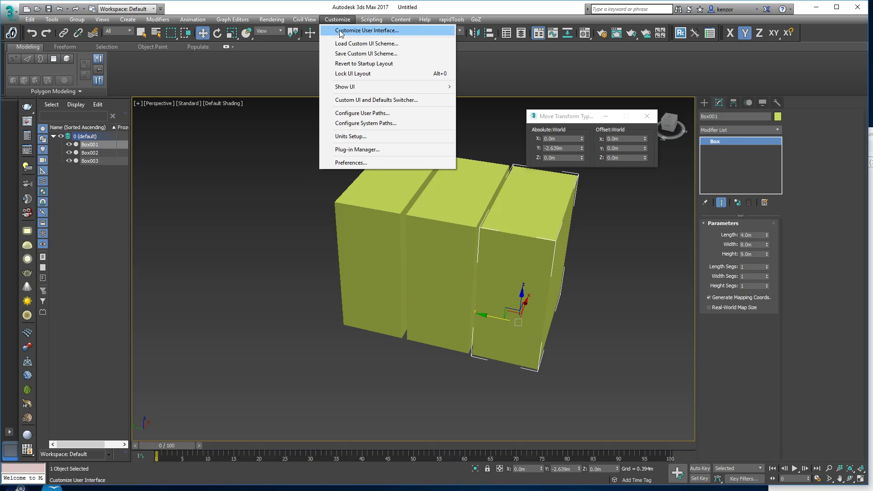
Enter 1 as the Home Grid spacing in Grid and Snap Settings, then close the window
click(504, 92)
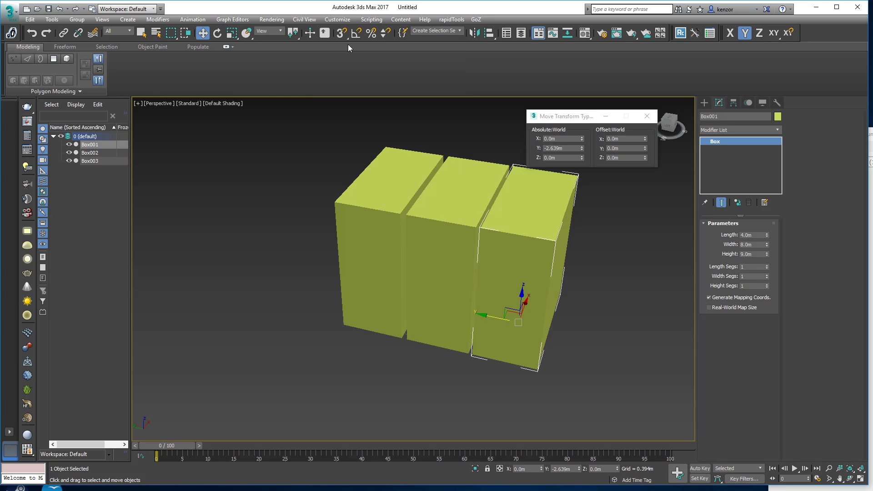
right_click(342, 33)
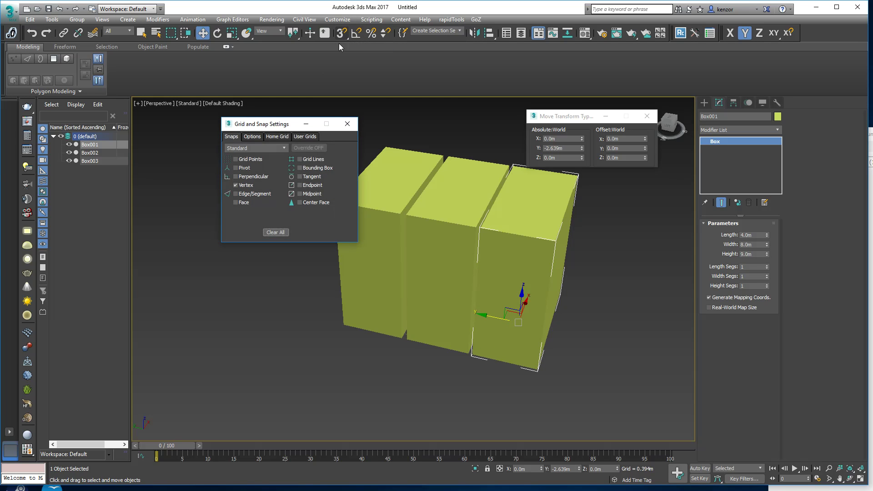
click(286, 137)
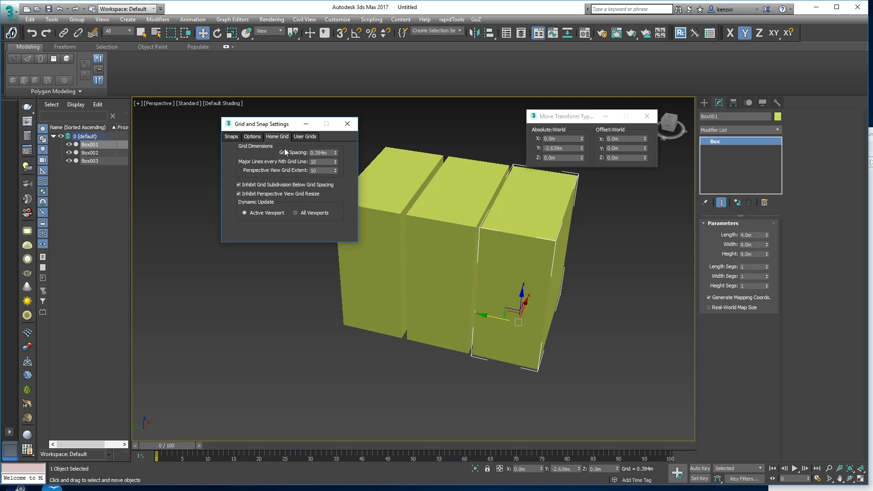
double_click(331, 151)
text(1)
click(324, 161)
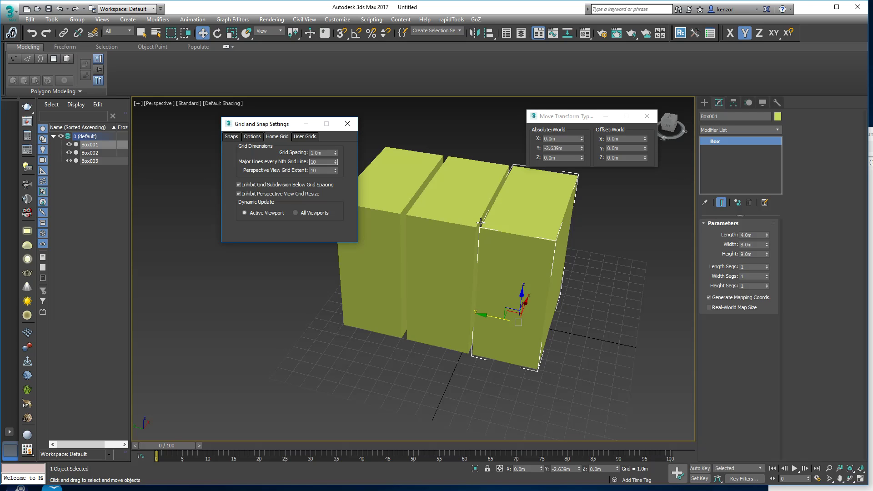
click(348, 124)
click(338, 19)
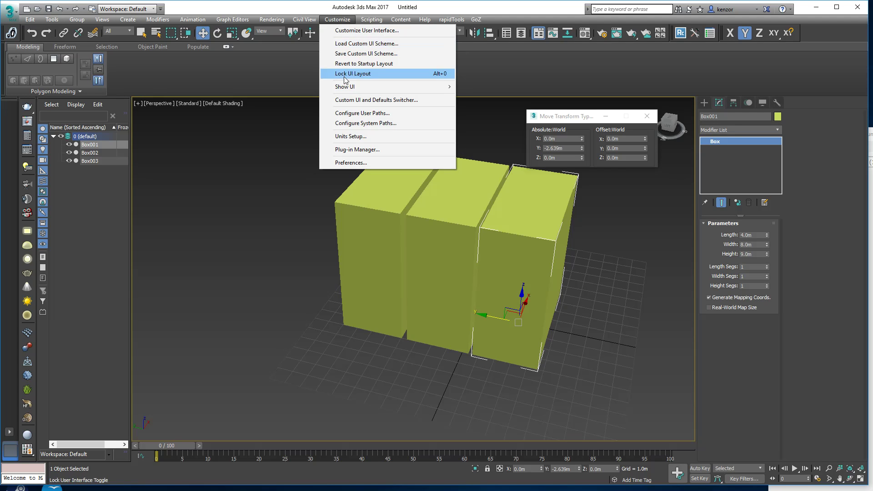
click(353, 137)
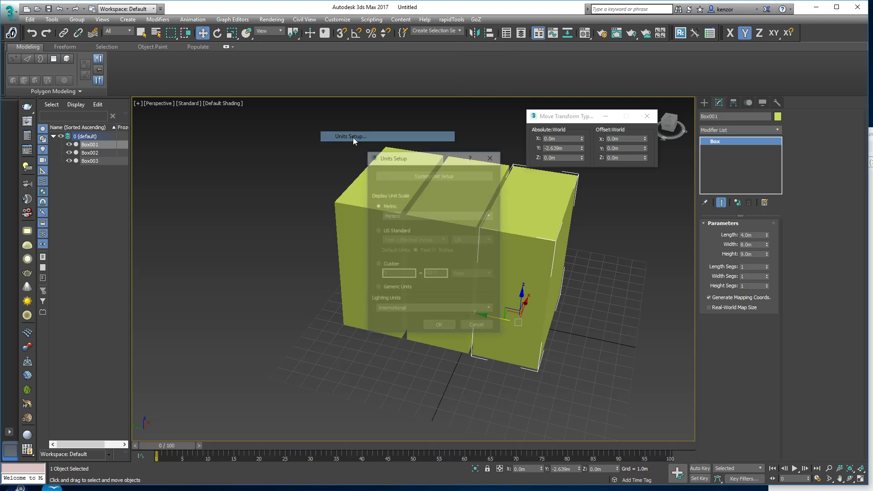
click(420, 176)
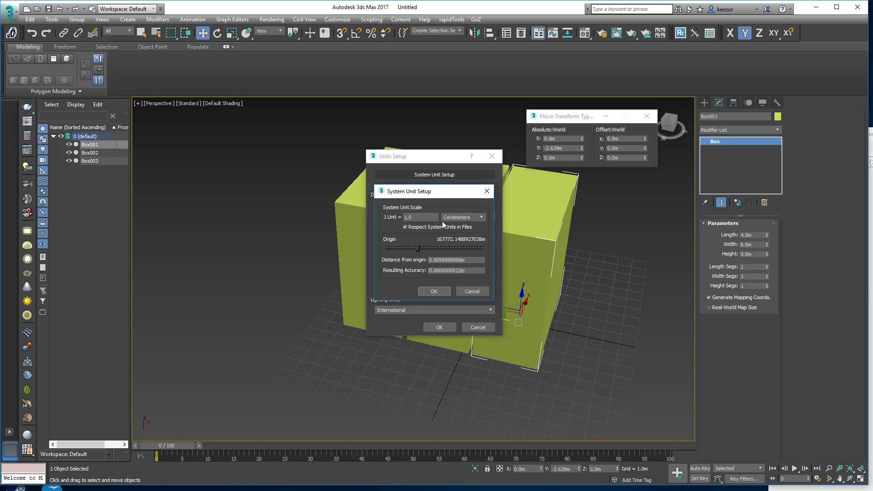
click(434, 291)
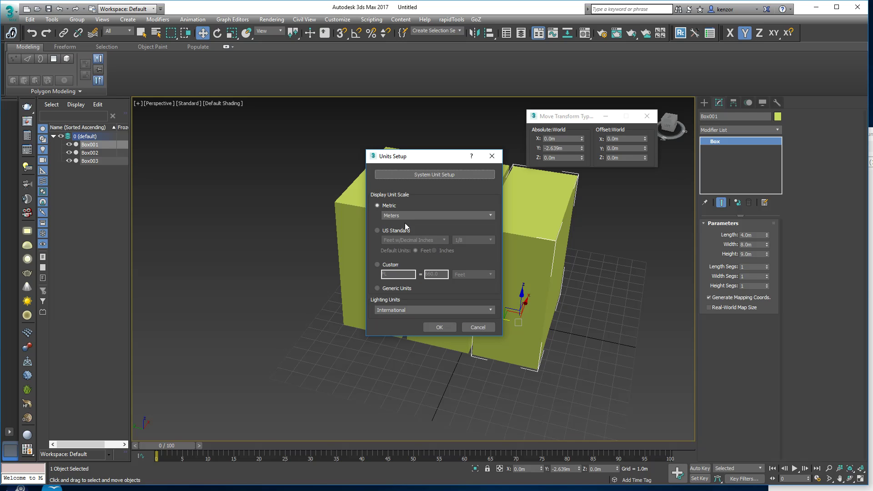
click(492, 156)
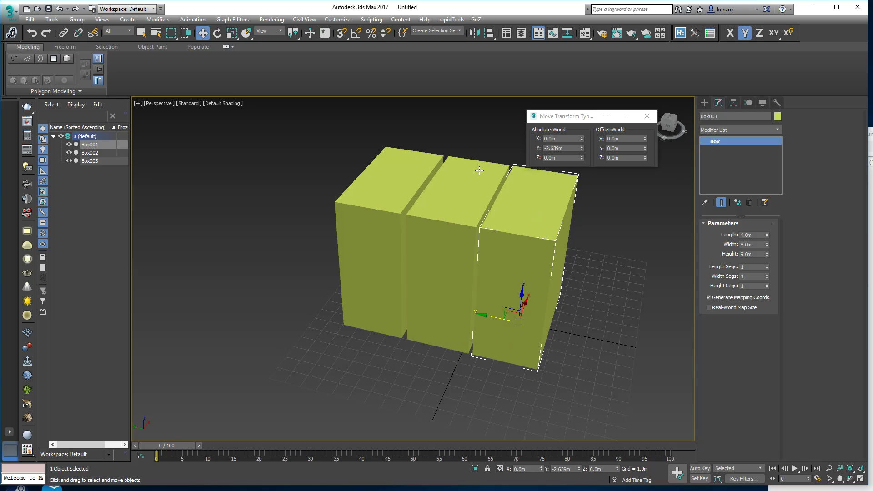
Reopen Grid and Snap Settings on the Home Grid tab showing 1.0 m spacing, and reframe the three boxes
right_click(342, 34)
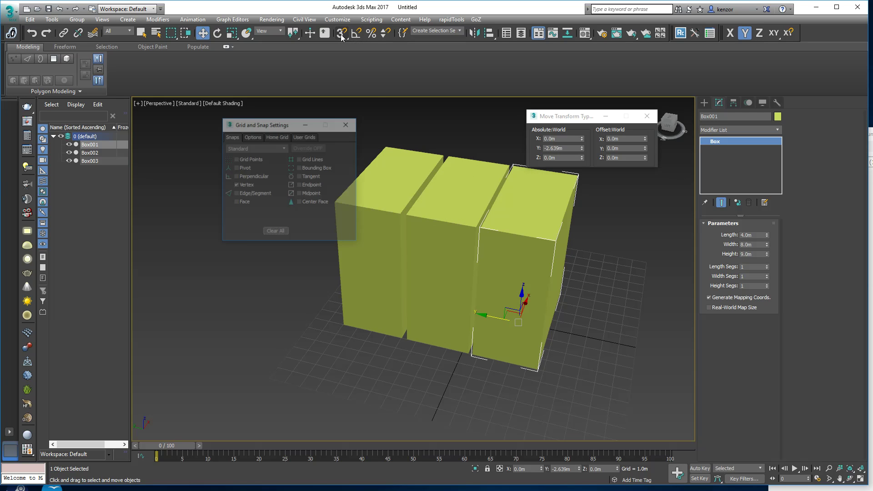
drag(276, 127, 312, 128)
click(340, 136)
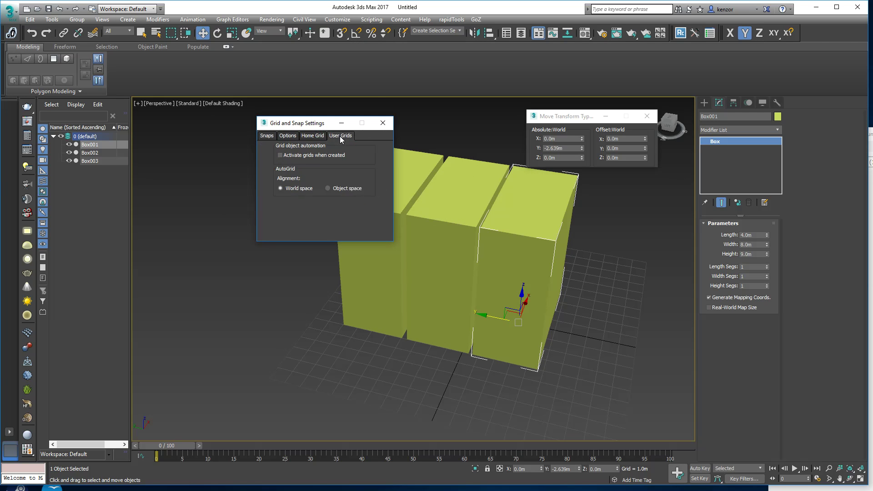
click(316, 136)
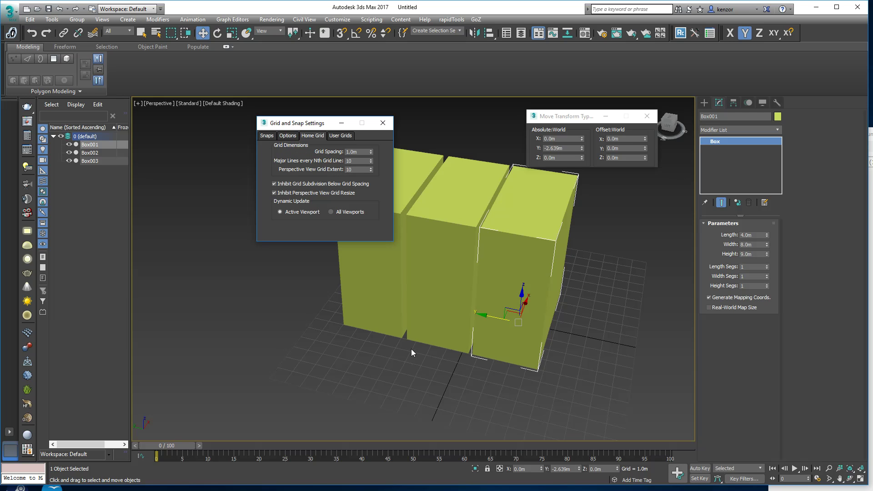
middle_drag(486, 374, 487, 332)
alt+middle_drag(554, 346, 405, 310)
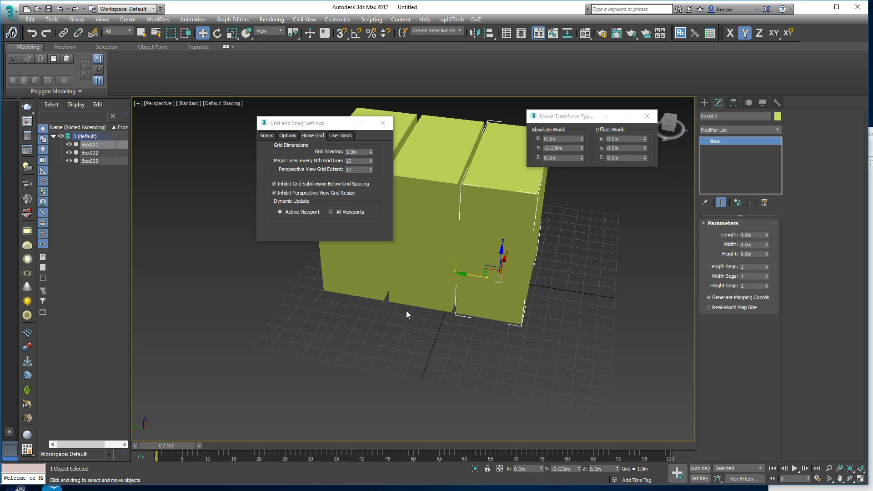